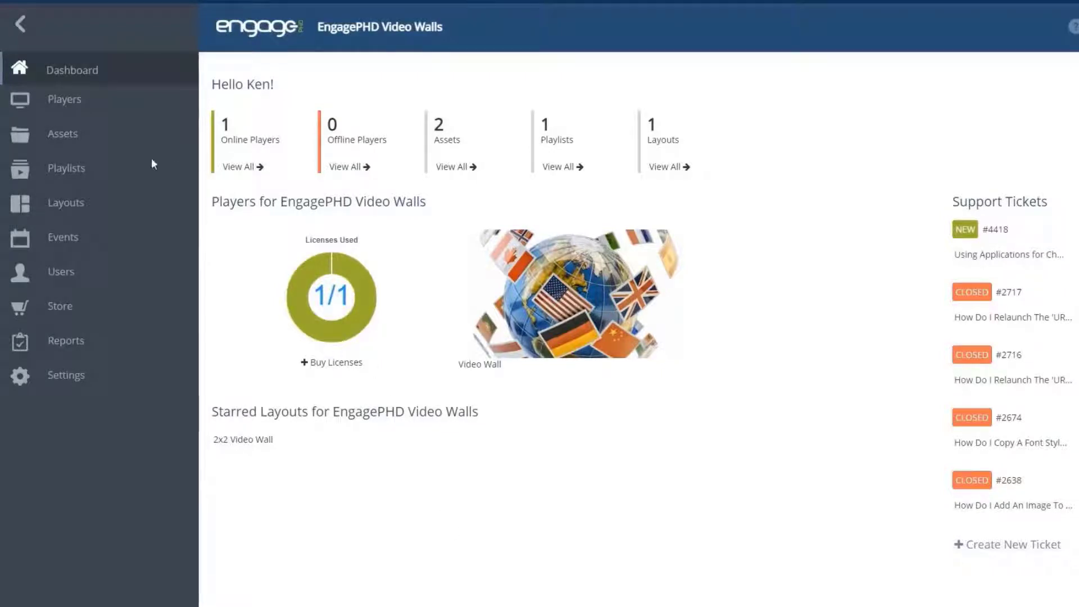
Step: Open the Fullscreen Playlist and add the blue world map asset, Video Wall Slide 2.jpg, after the existing slide
{"action": "left_click", "coordinate": [66, 169]}
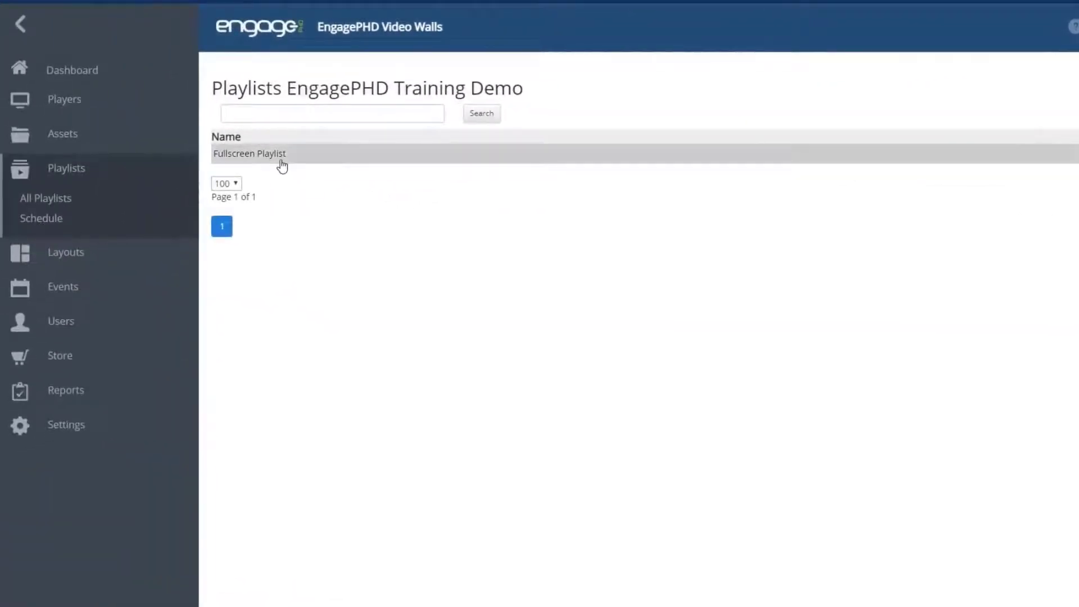
{"action": "left_click", "coordinate": [125, 180]}
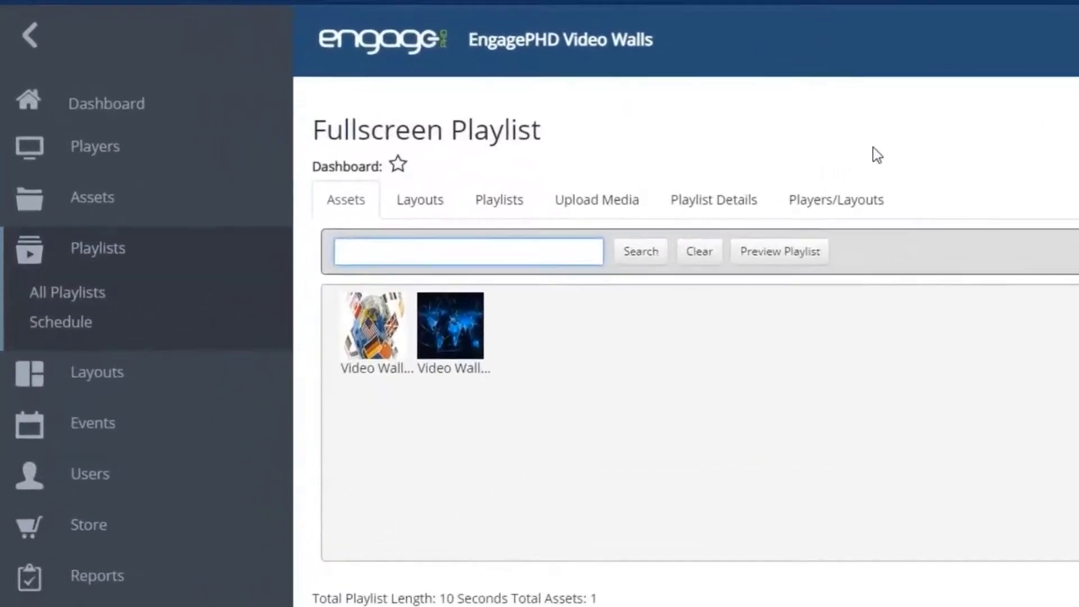
{"action": "left_click", "coordinate": [641, 211]}
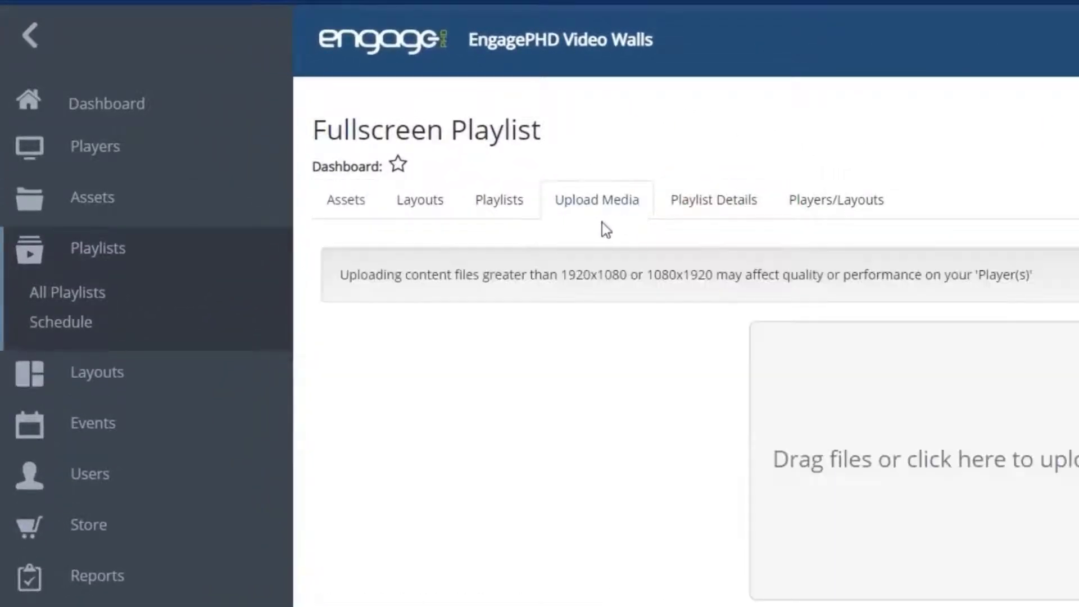
{"action": "left_click", "coordinate": [352, 212]}
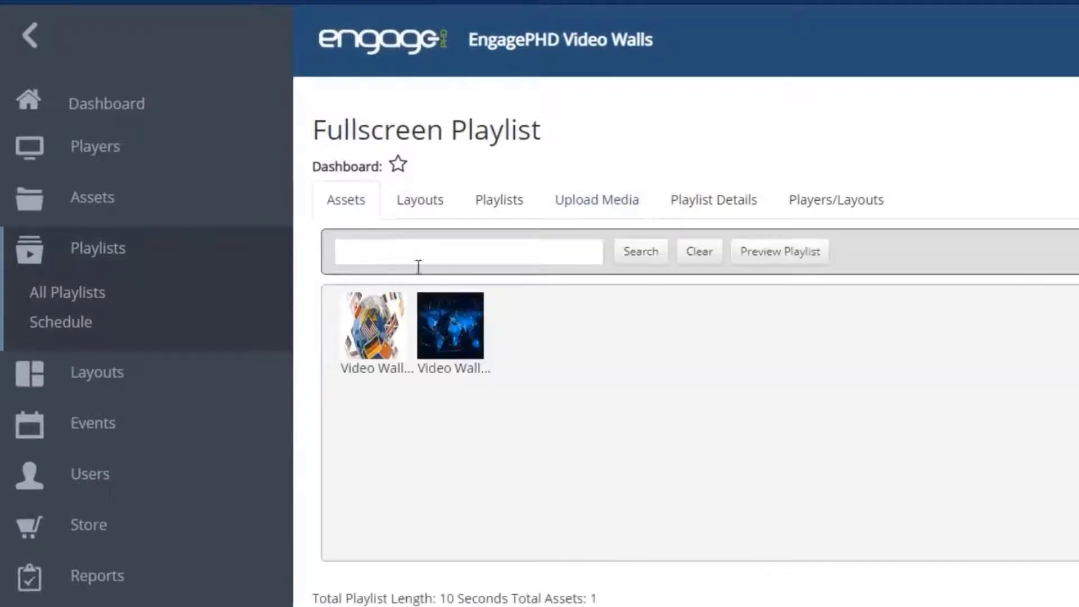
{"action": "left_click_drag", "start_coordinate": [446, 371], "coordinate": [456, 442]}
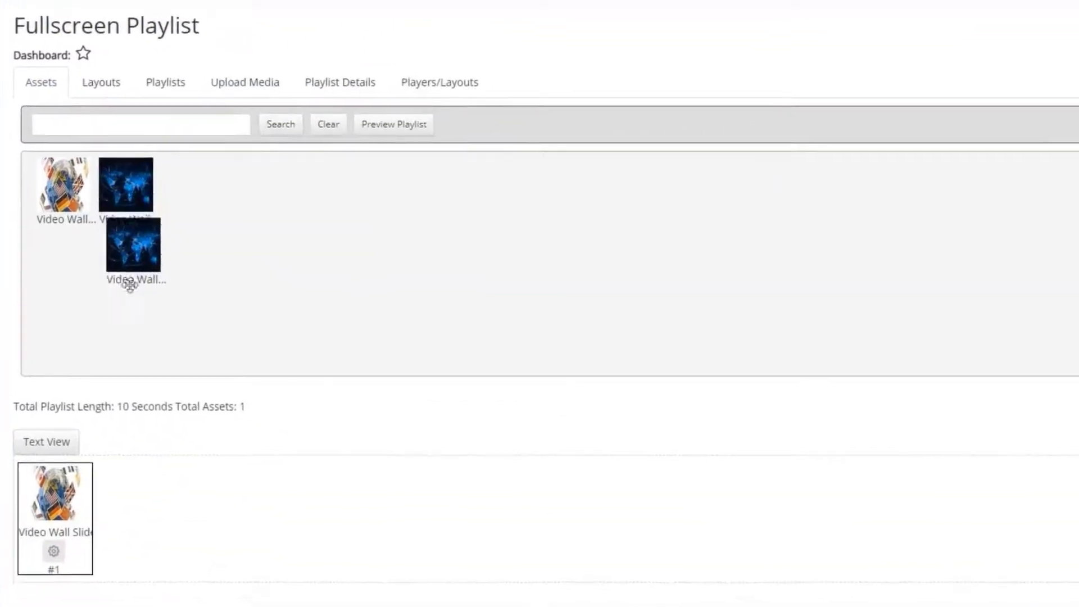
{"action": "left_click_drag", "start_coordinate": [129, 285], "coordinate": [134, 526]}
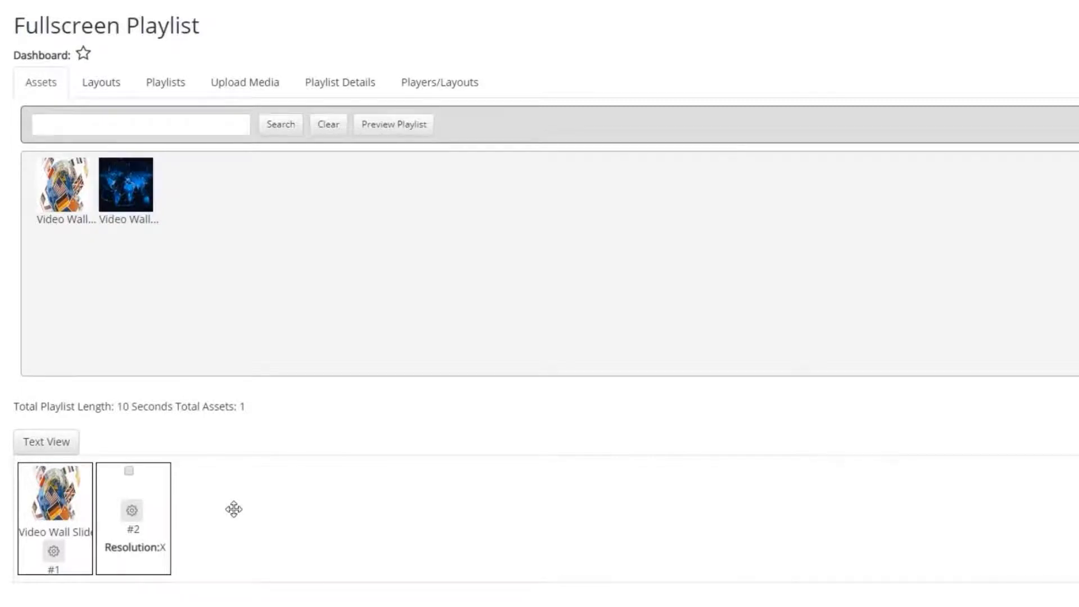
Step: Swap the two playlist slides and restore their order, and view the playback settings of the world map slide without changing them
{"action": "left_click_drag", "start_coordinate": [63, 498], "coordinate": [171, 503]}
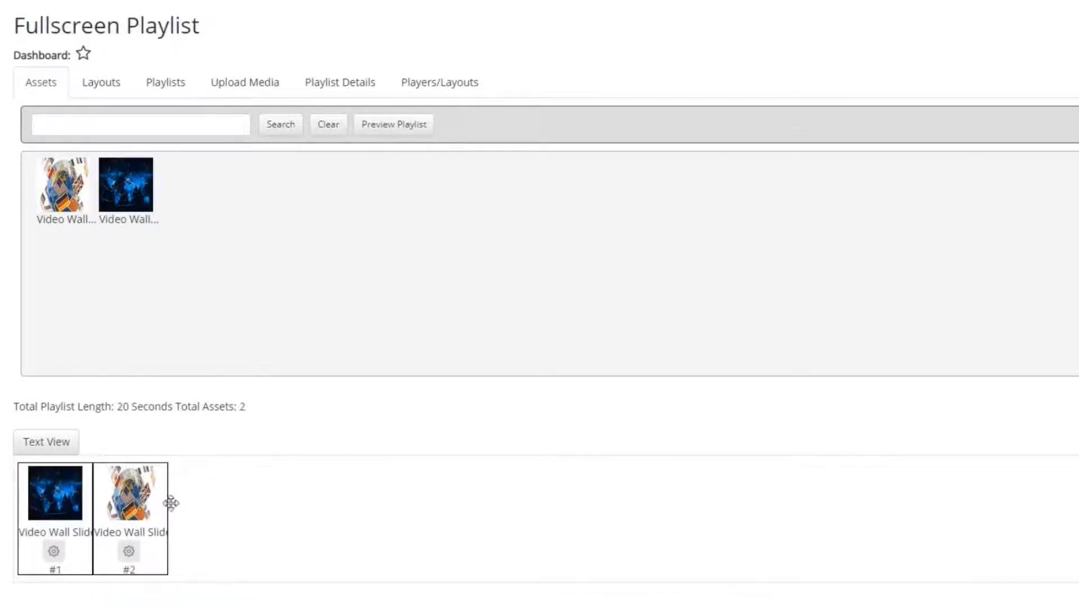
{"action": "left_click_drag", "start_coordinate": [39, 498], "coordinate": [168, 513]}
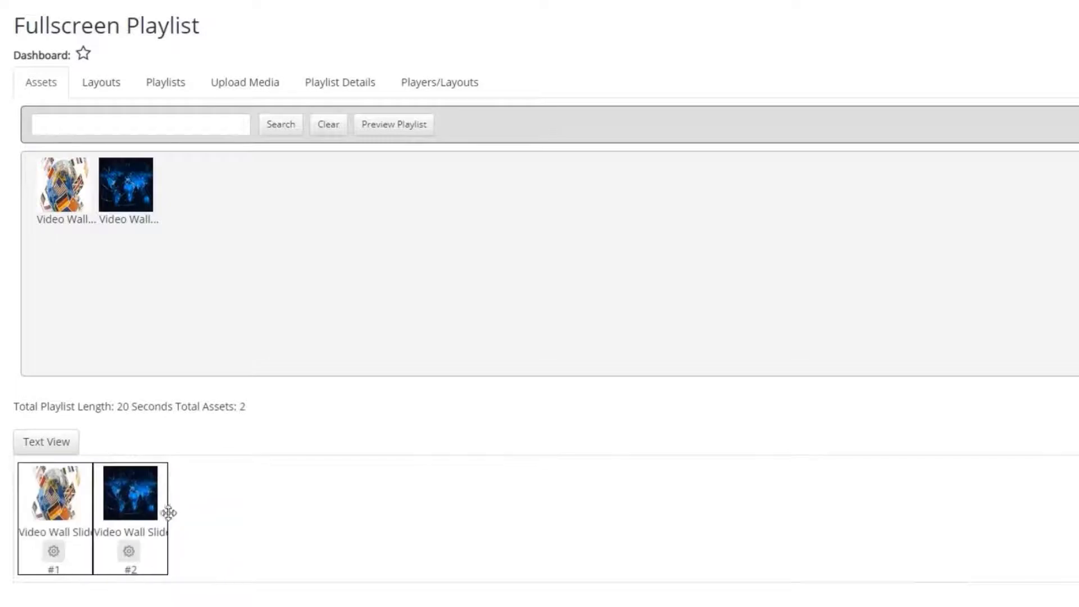
{"action": "left_click", "coordinate": [133, 555]}
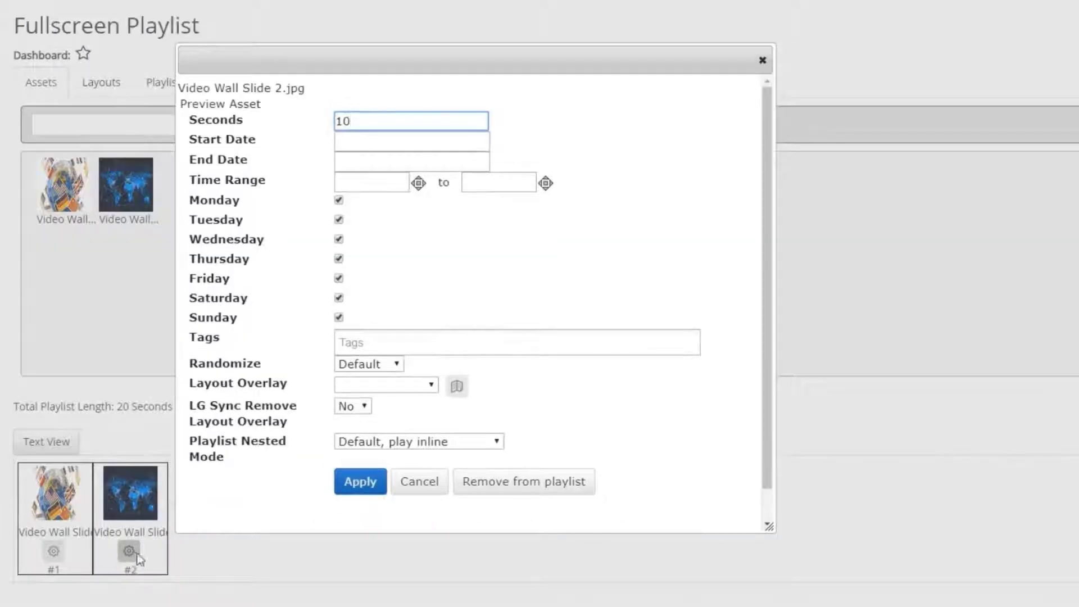
{"action": "left_click", "coordinate": [407, 489]}
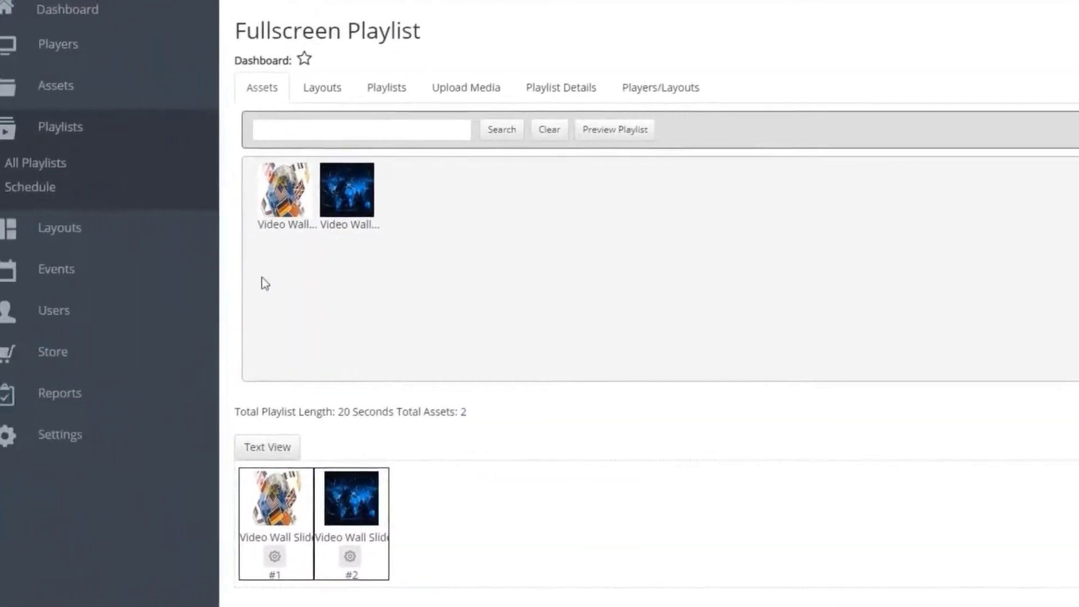
Step: Start scheduling the Fullscreen Playlist and choose the Video Wall player for it
{"action": "left_click", "coordinate": [71, 192]}
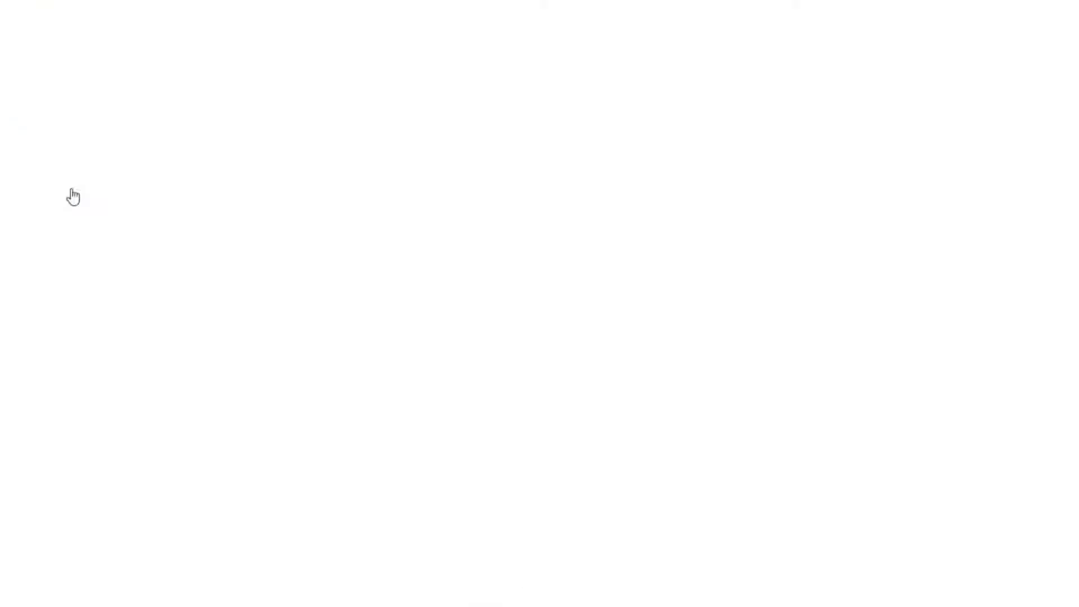
{"action": "left_click", "coordinate": [284, 88]}
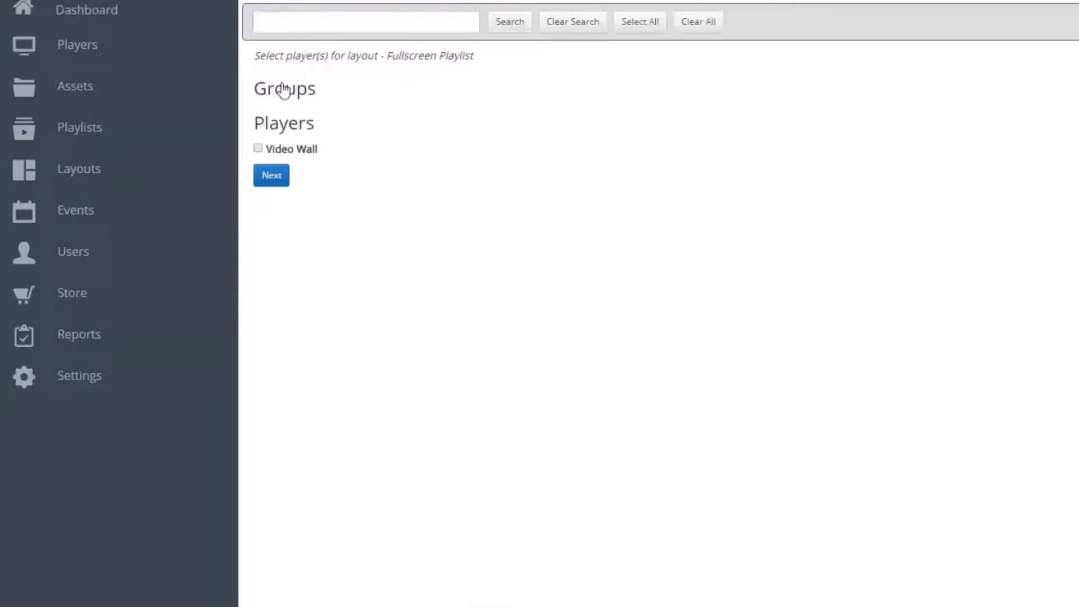
{"action": "left_click", "coordinate": [286, 150]}
{"action": "left_click", "coordinate": [278, 177]}
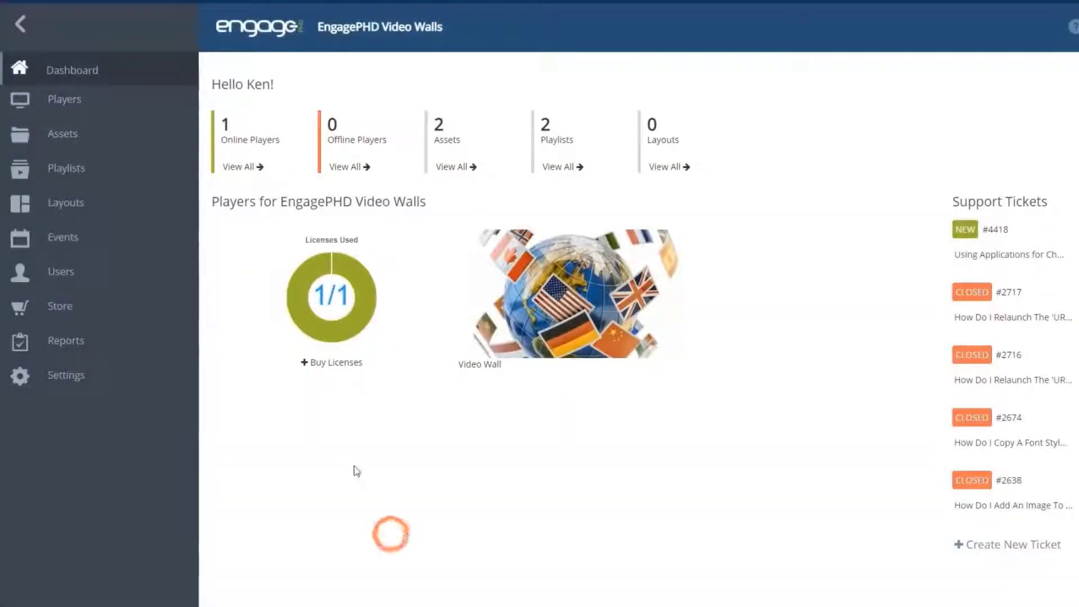
Step: Save the 2x2 Video Wall layout and open it in the layout designer
{"action": "left_click", "coordinate": [81, 206]}
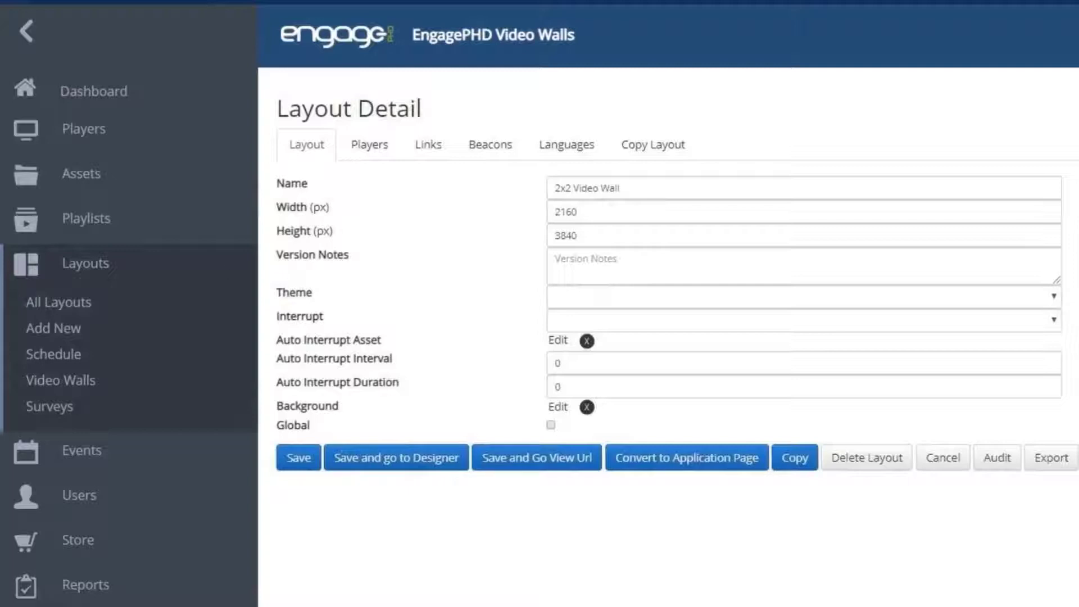
{"action": "left_click", "coordinate": [366, 458]}
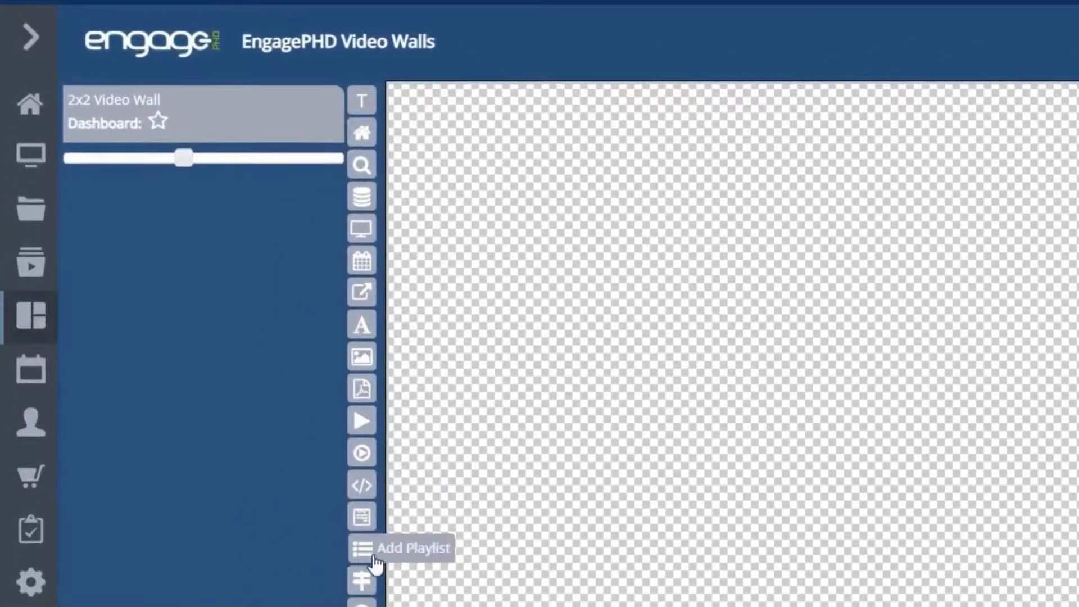
Step: Add a playlist zone to the layout and assign the Top Right Screen Playlist to it
{"action": "left_click", "coordinate": [364, 549]}
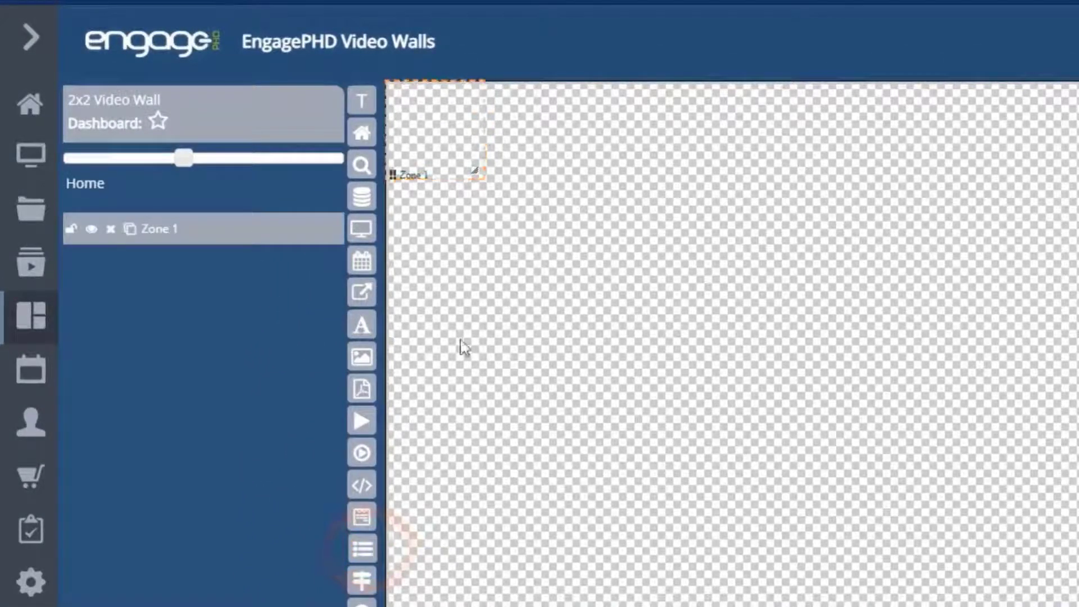
{"action": "left_click", "coordinate": [427, 135]}
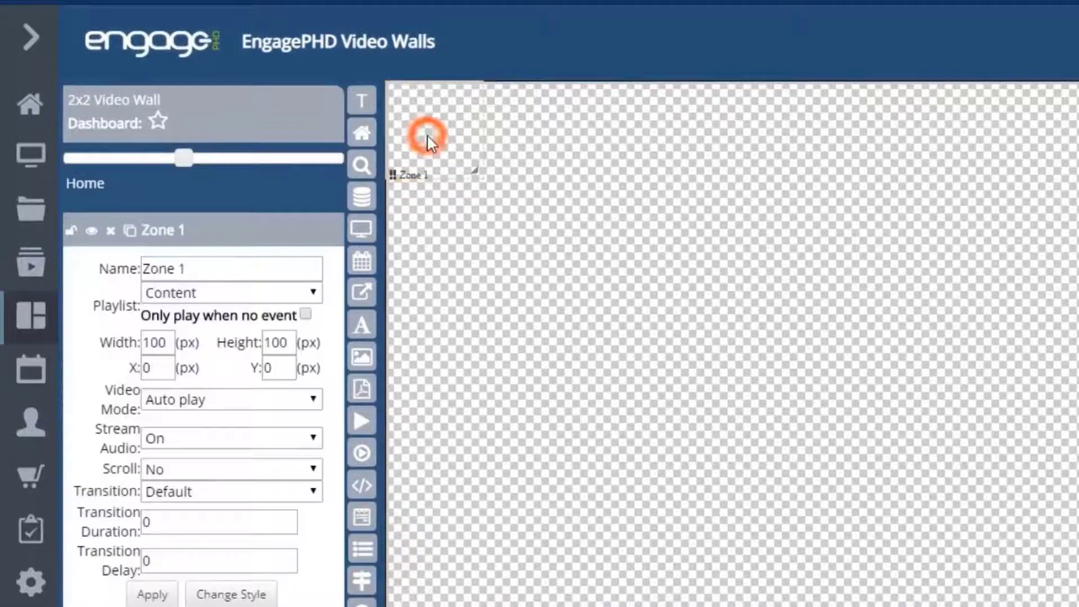
{"action": "left_click", "coordinate": [311, 292]}
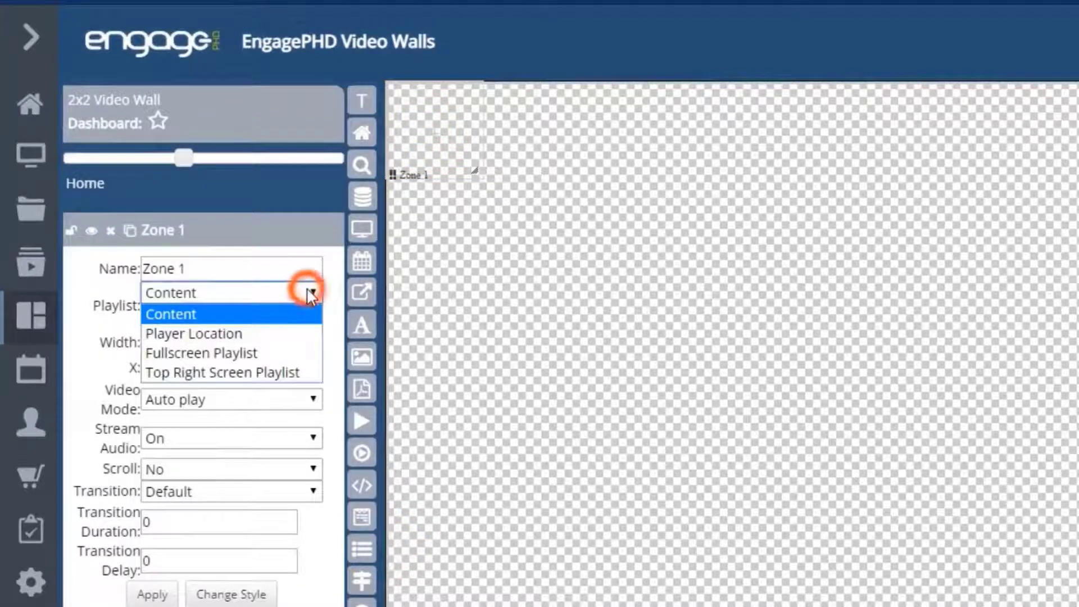
{"action": "left_click", "coordinate": [306, 374]}
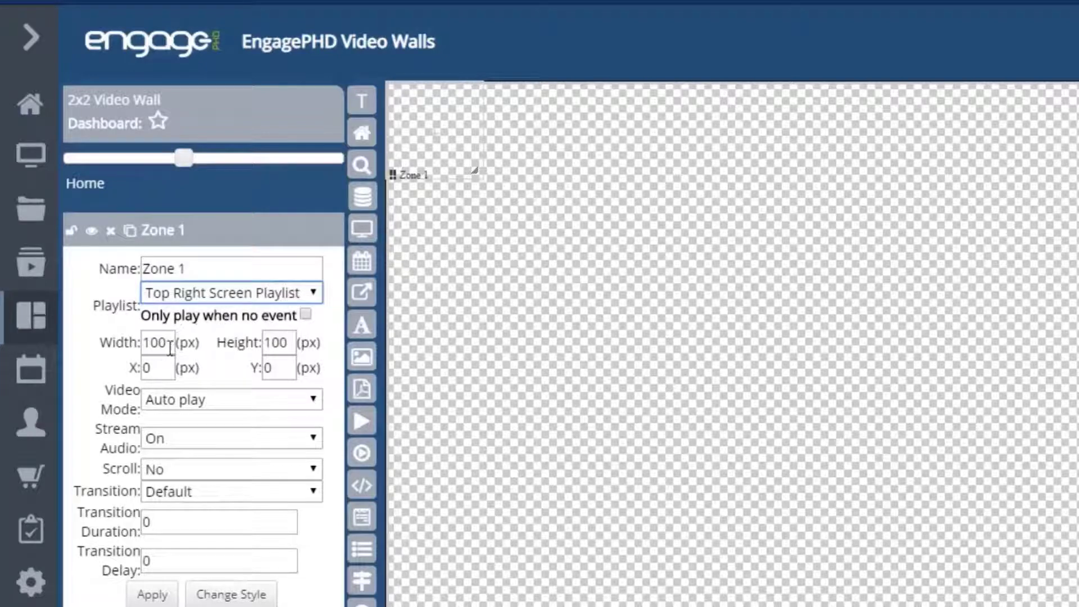
Step: Size Zone 1 to 1920 by 1080 px and move it to the upper-right quadrant of the layout
{"action": "double_click", "coordinate": [146, 344]}
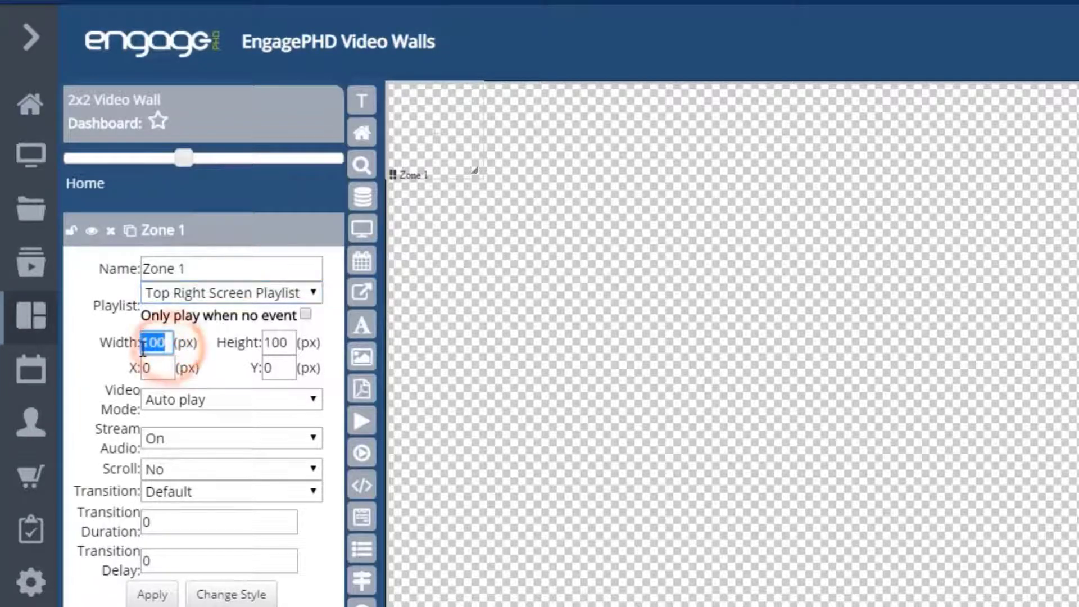
{"action": "type", "text": "1920"}
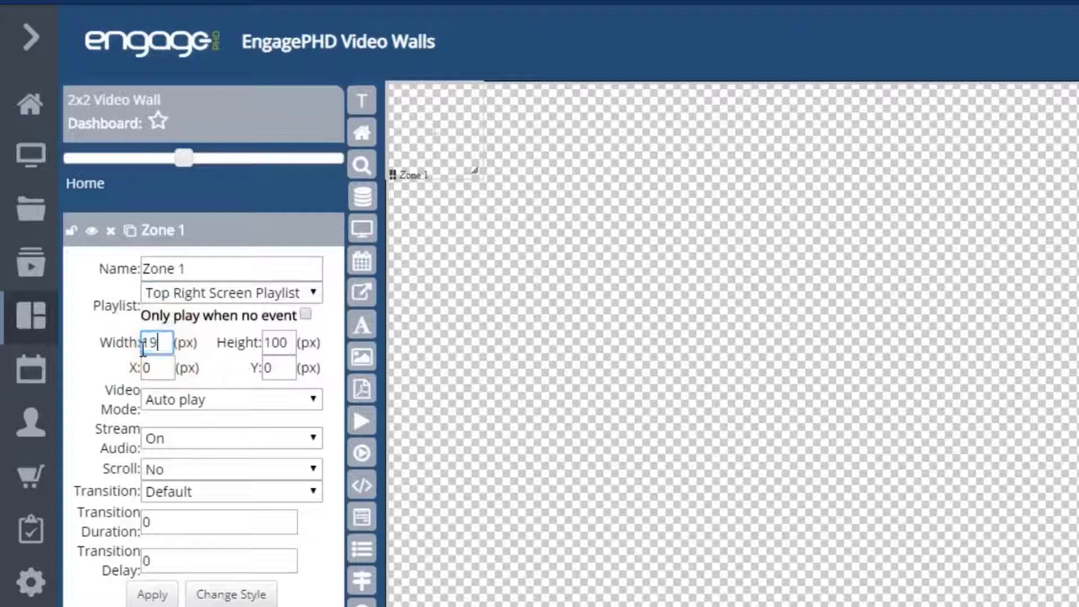
{"action": "double_click", "coordinate": [290, 343]}
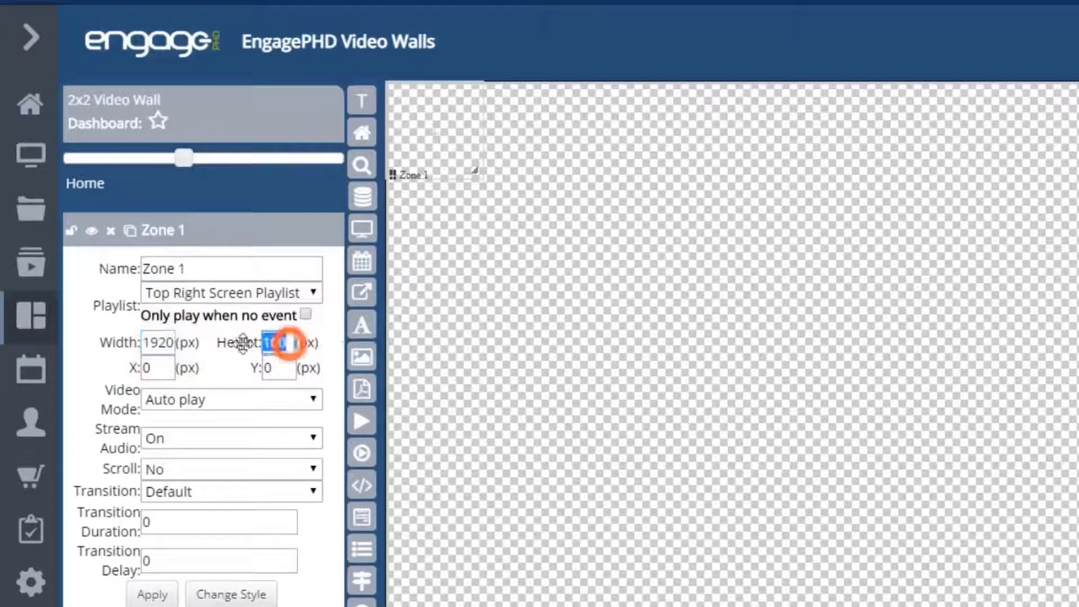
{"action": "type", "text": "1080"}
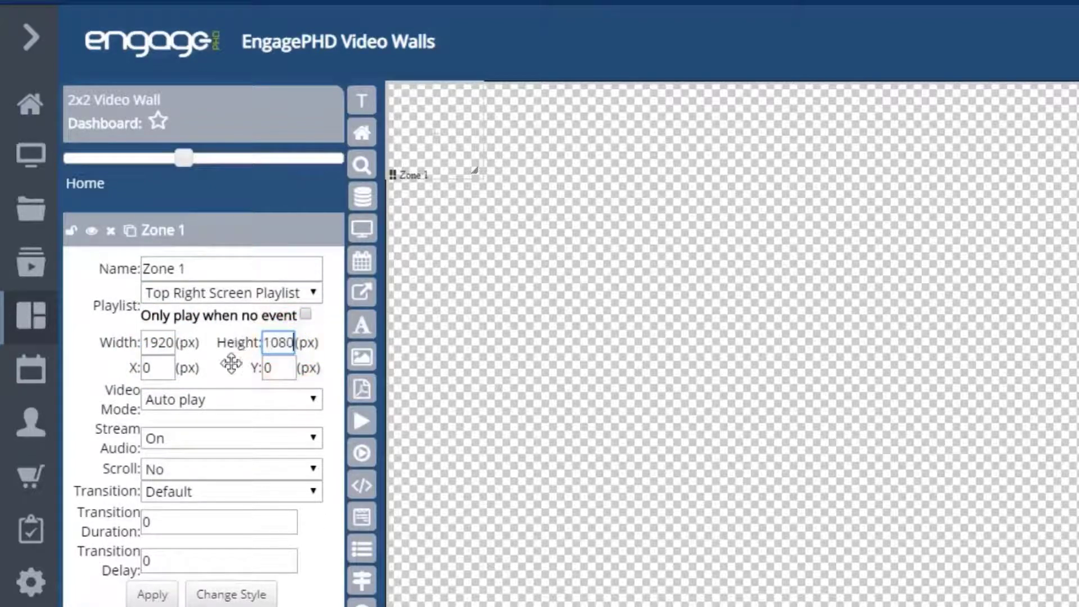
{"action": "left_click", "coordinate": [166, 593]}
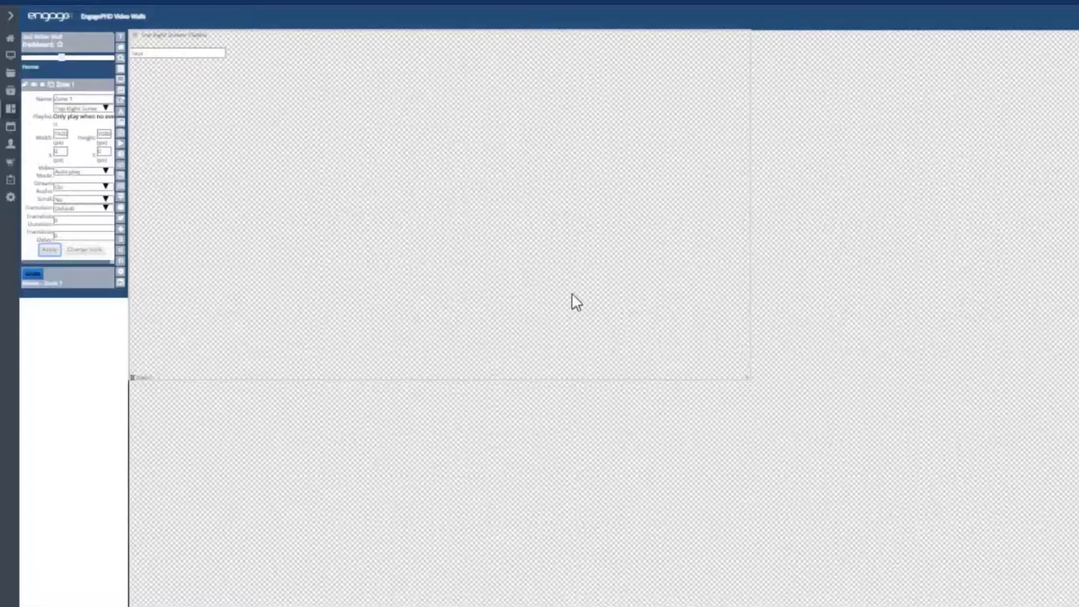
{"action": "left_click_drag", "start_coordinate": [576, 301], "coordinate": [1078, 301]}
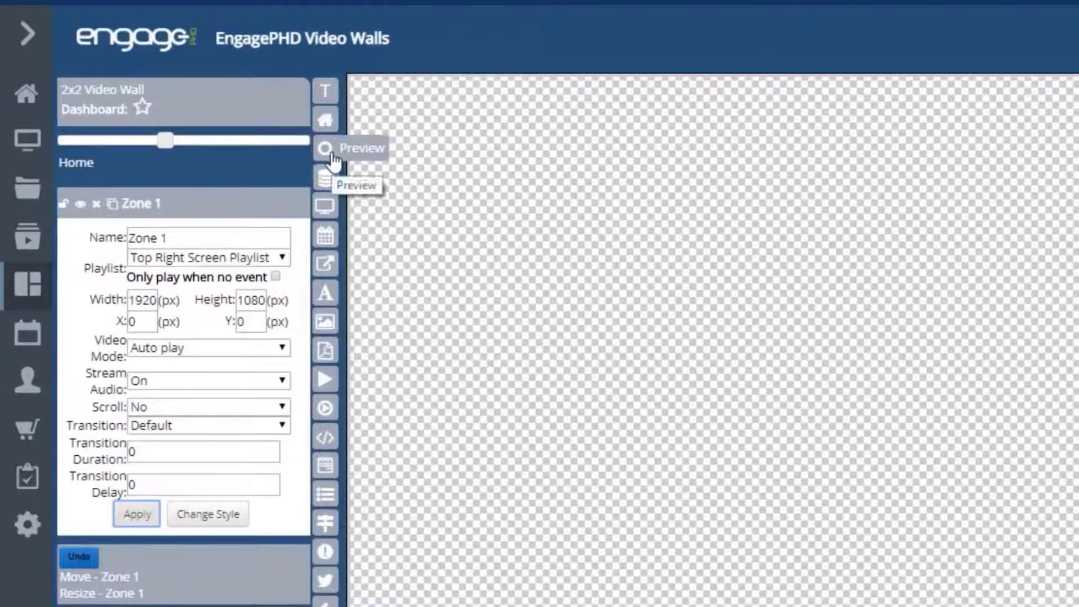
Step: Preview the layout at 50% scale to check the placement of the globe slide, and close the preview
{"action": "left_click", "coordinate": [332, 152]}
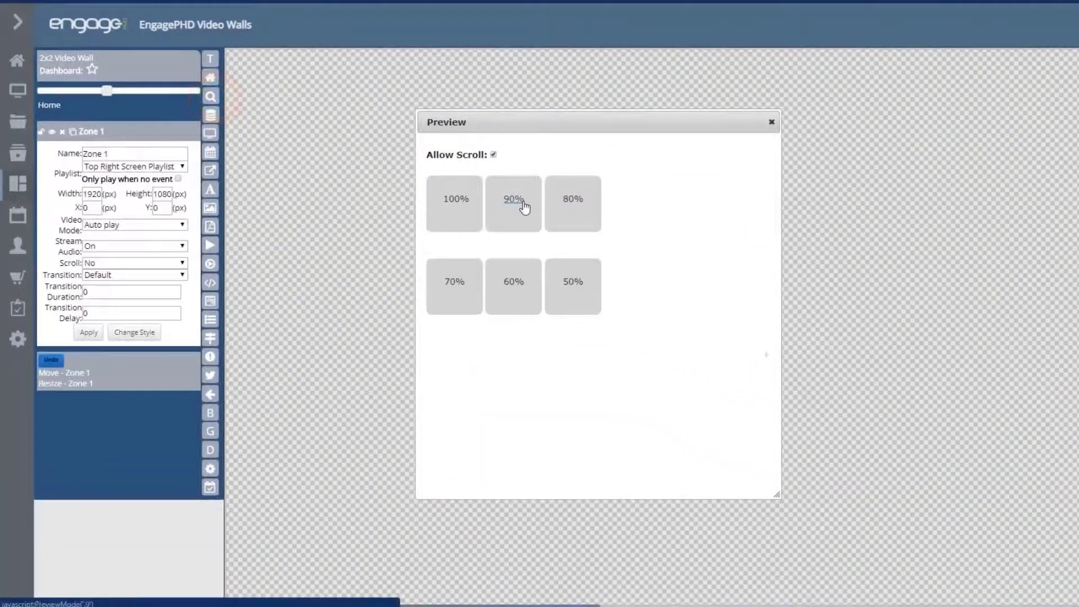
{"action": "left_click", "coordinate": [551, 280]}
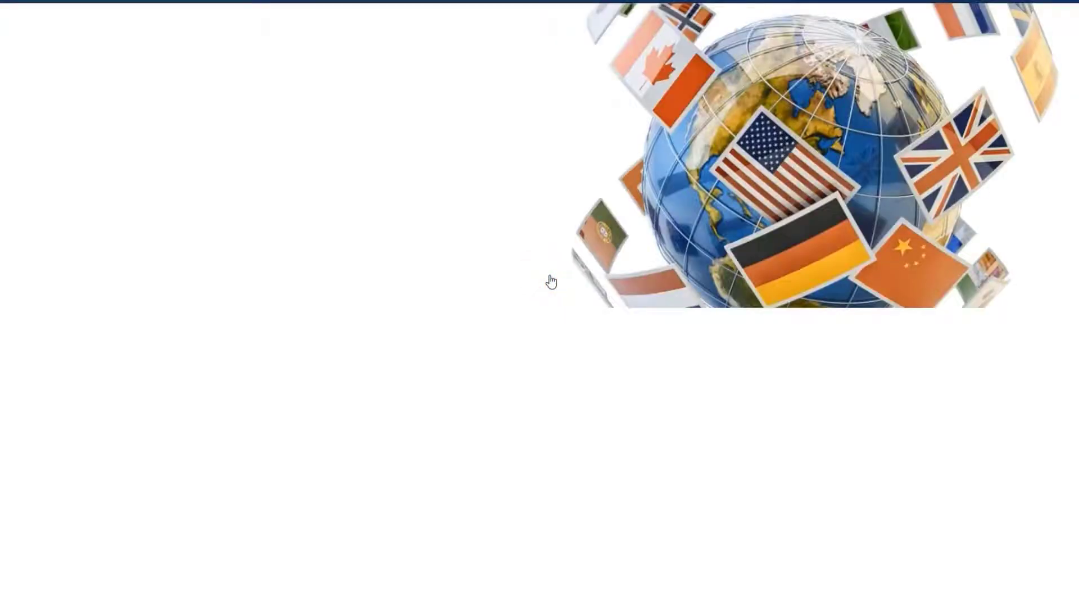
{"action": "key", "text": "Escape"}
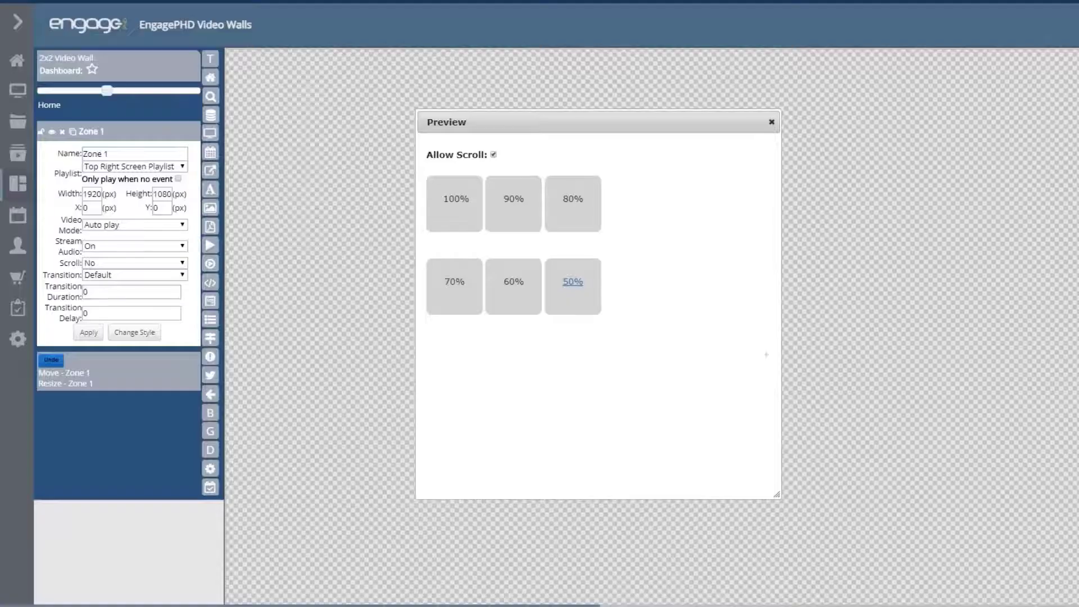
{"action": "left_click", "coordinate": [770, 125]}
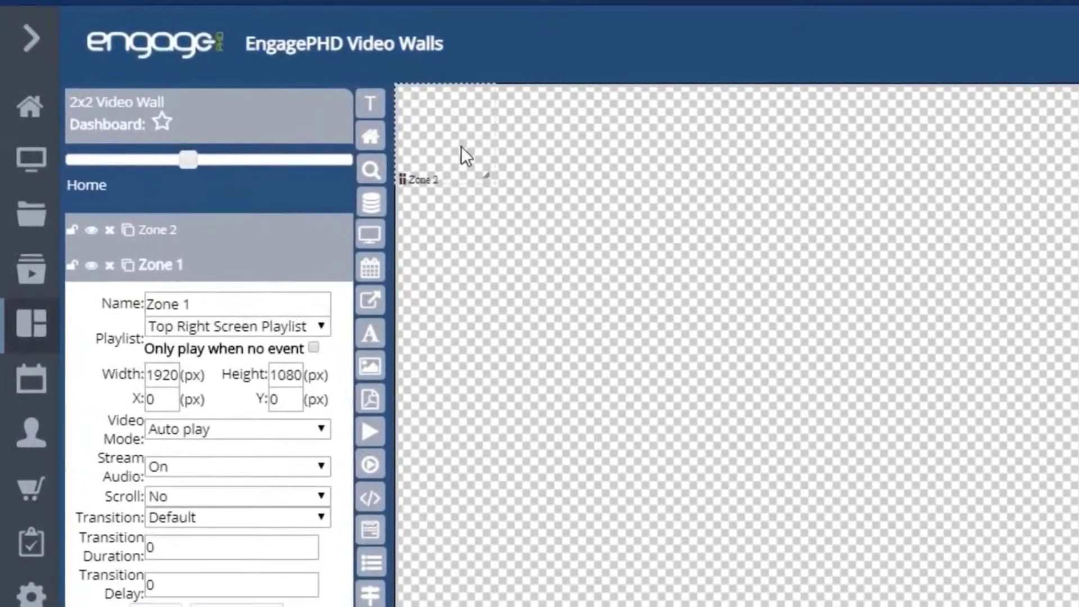
Step: Assign the Fullscreen Playlist to Zone 2
{"action": "left_click", "coordinate": [461, 146]}
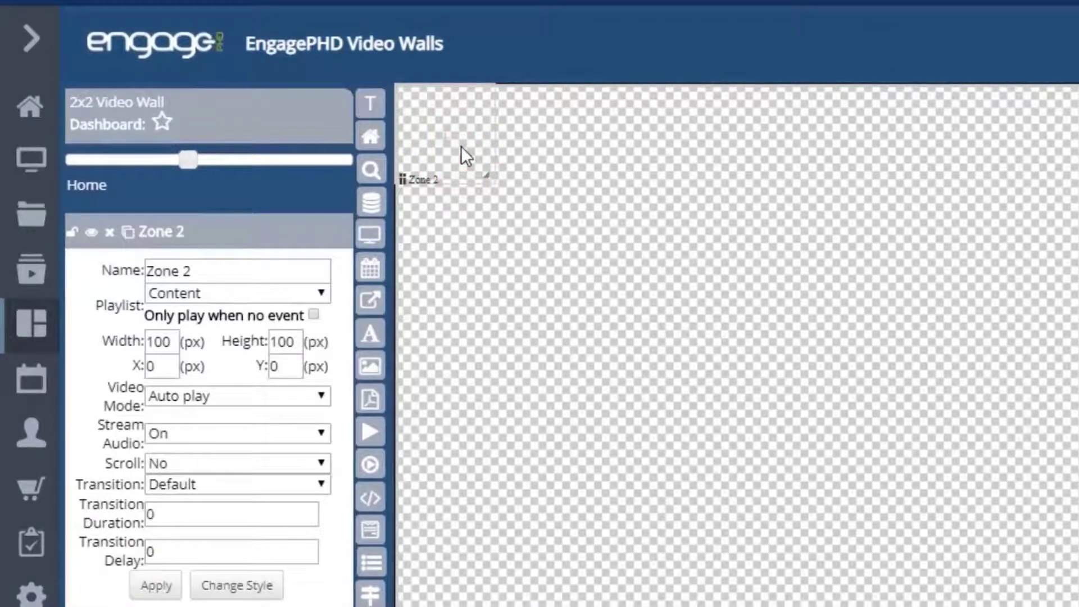
{"action": "left_click", "coordinate": [299, 294]}
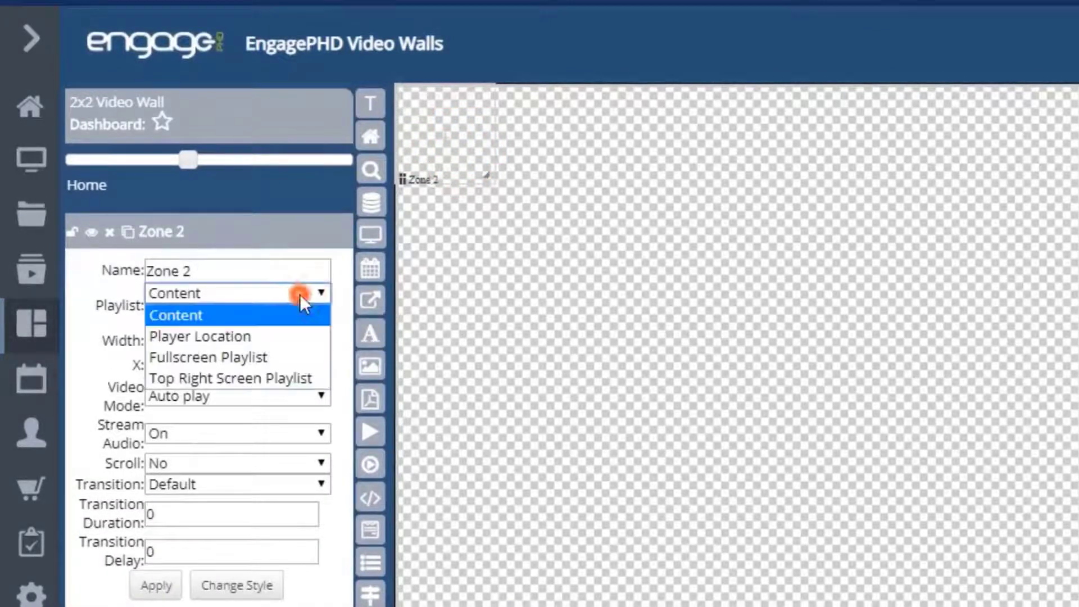
{"action": "left_click", "coordinate": [292, 357]}
Step: Set Zone 2 to 3840 px wide and 2160 px high and apply the size
{"action": "left_click_drag", "start_coordinate": [180, 341], "coordinate": [144, 346]}
{"action": "type", "text": "28"}
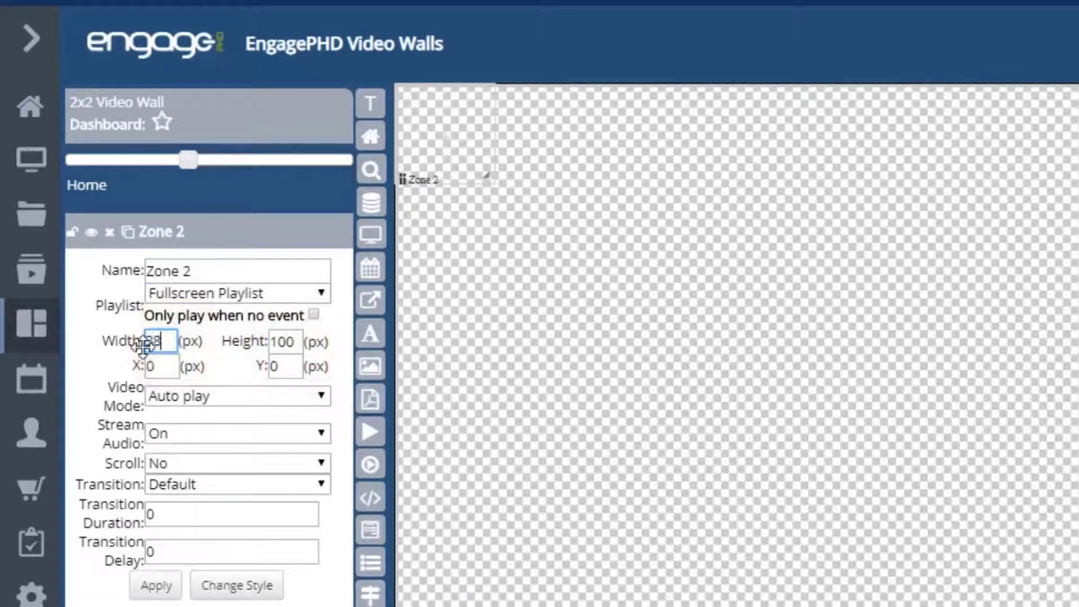
{"action": "type", "text": "40"}
{"action": "left_click_drag", "start_coordinate": [294, 341], "coordinate": [242, 342]}
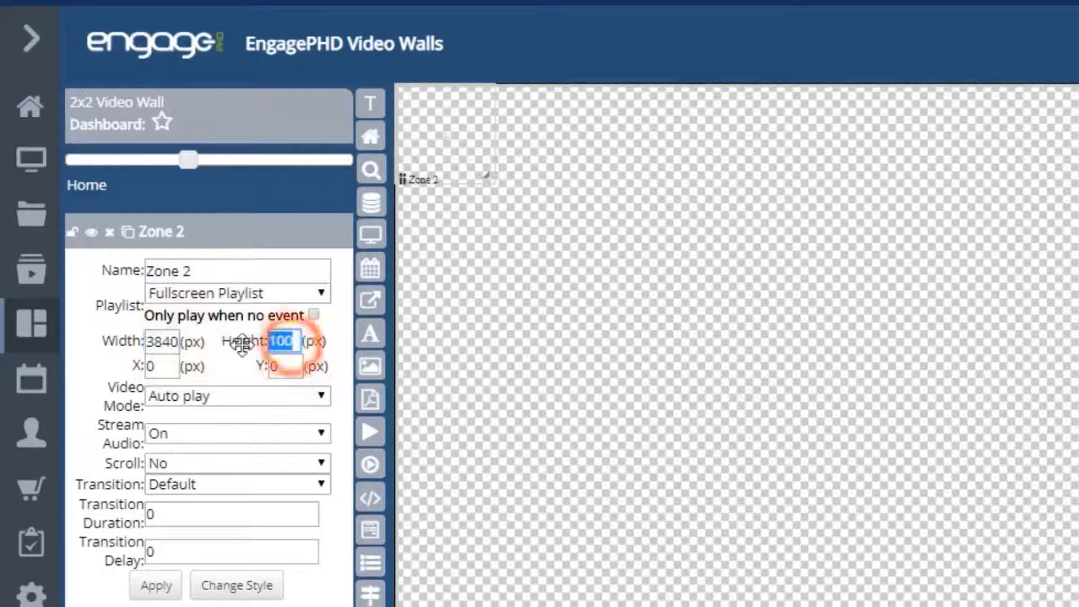
{"action": "type", "text": "2160"}
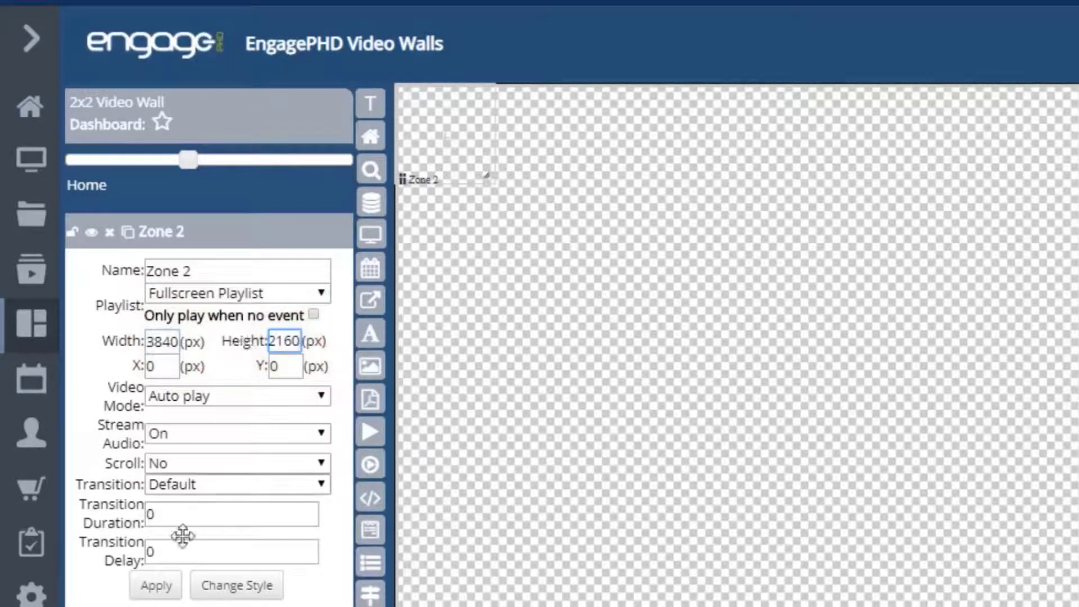
{"action": "left_click", "coordinate": [157, 586]}
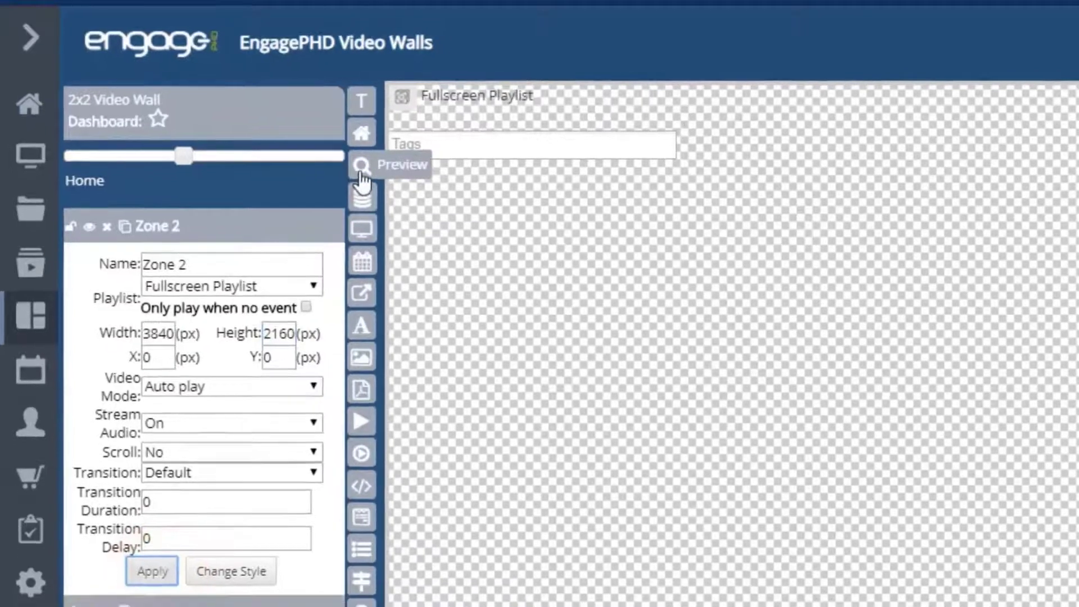
Step: Preview the layout with the fullscreen and upper-right zones combined, and close the preview
{"action": "left_click", "coordinate": [371, 173]}
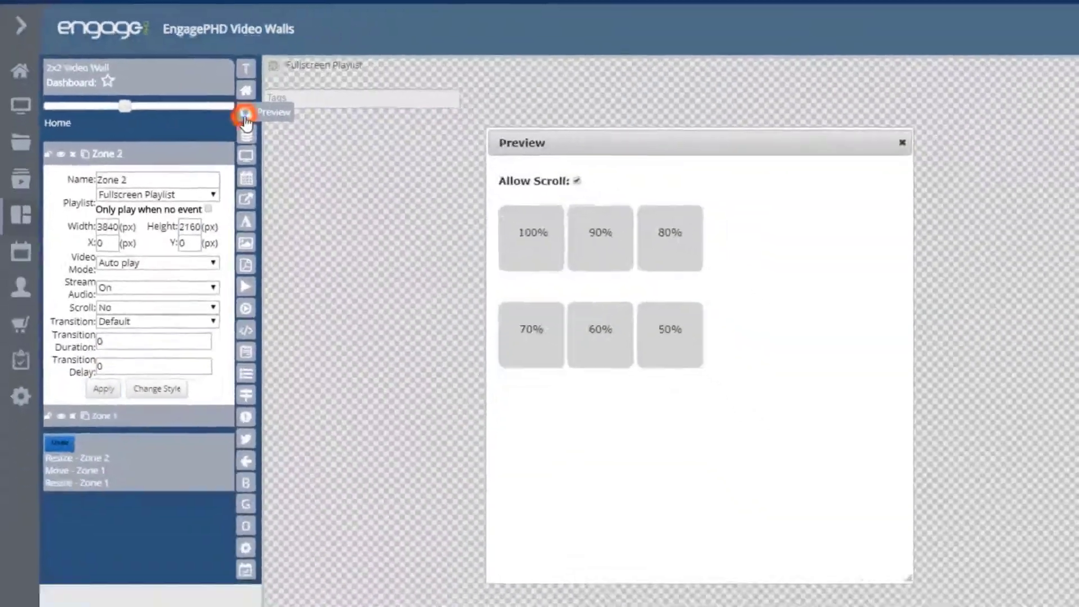
{"action": "left_click", "coordinate": [596, 324]}
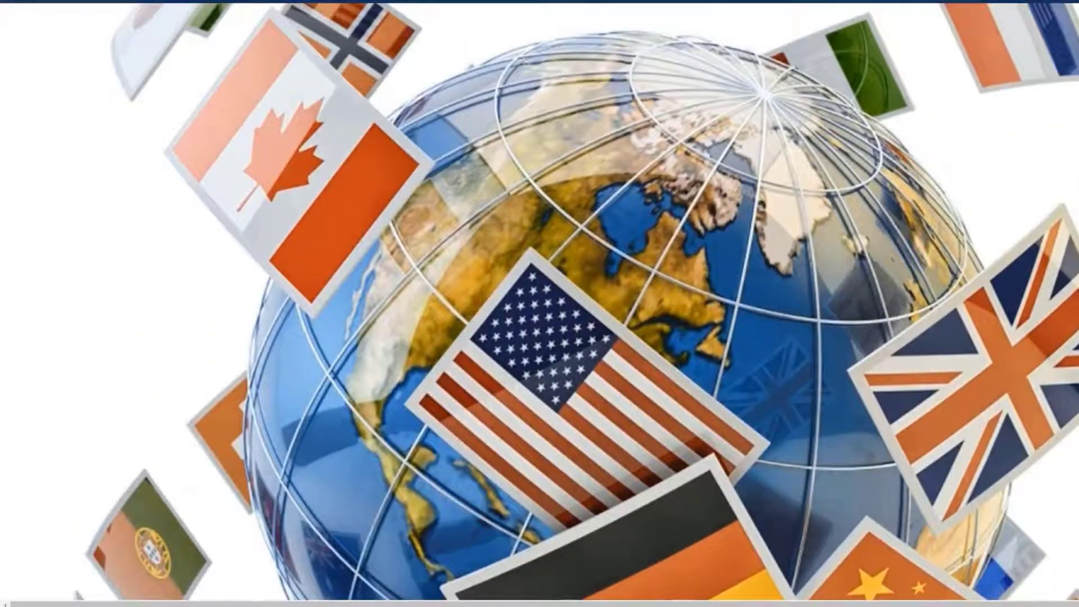
{"action": "key", "text": "Escape"}
{"action": "left_click", "coordinate": [770, 121]}
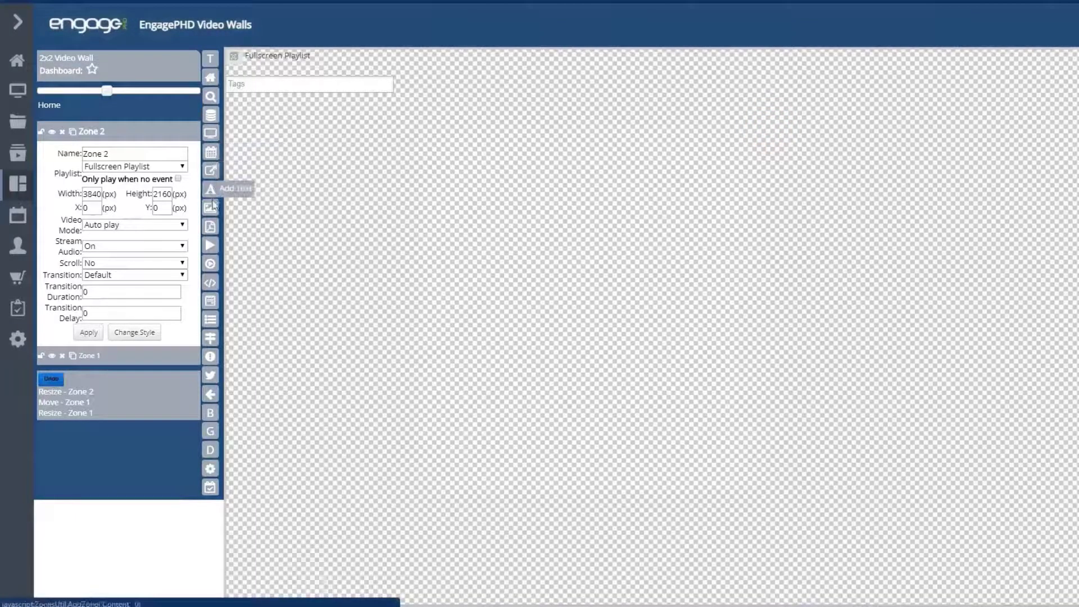
{"action": "left_click_drag", "start_coordinate": [210, 264], "coordinate": [280, 280]}
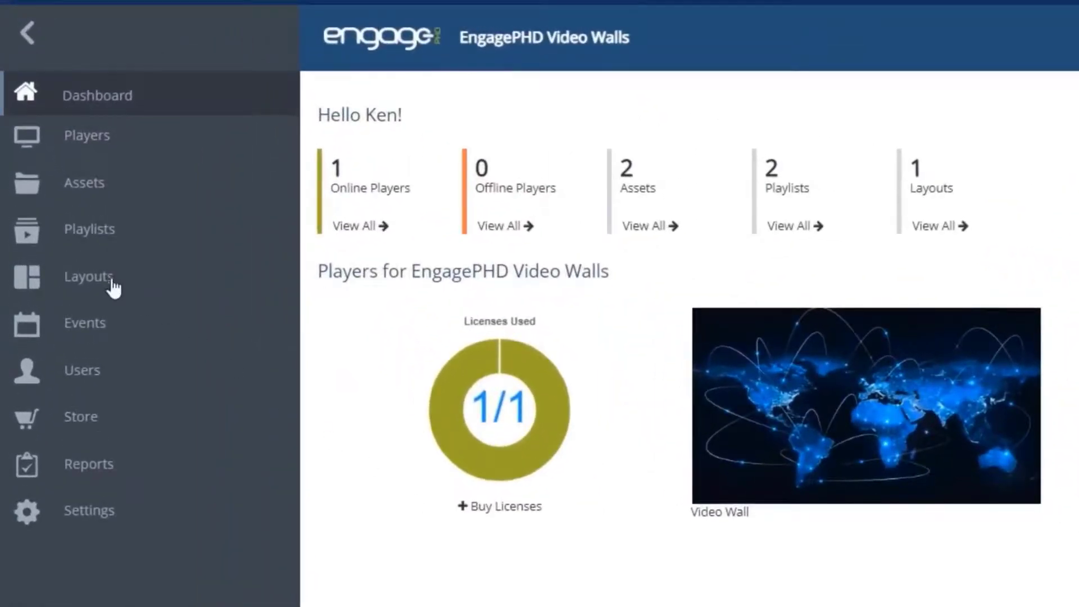
Step: Open the 2x2 Video Wall layout in the designer and start scheduling it for the Video Wall player
{"action": "left_click", "coordinate": [112, 283]}
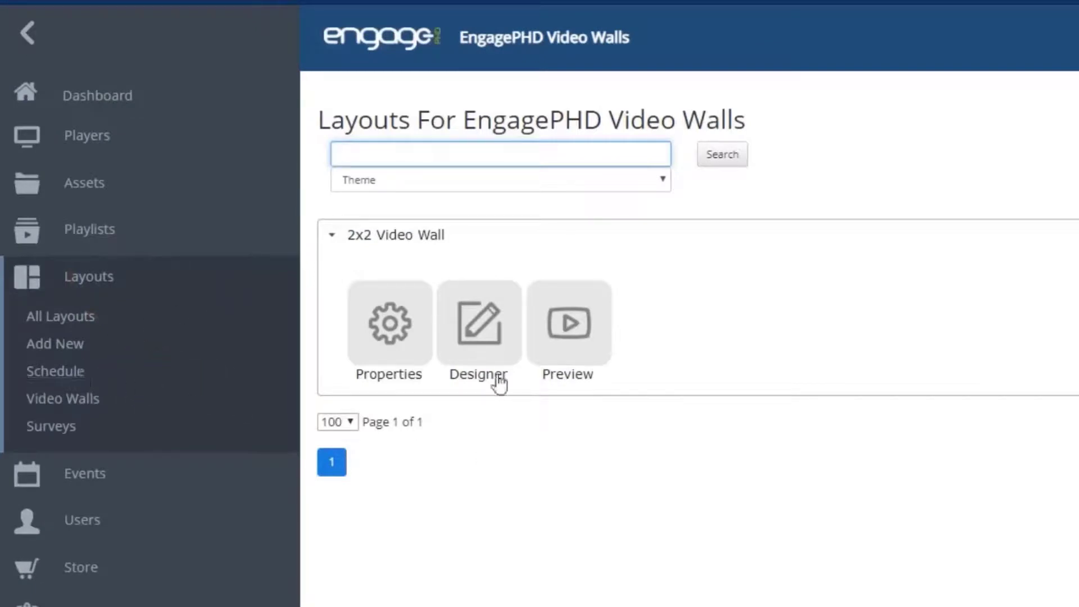
{"action": "left_click", "coordinate": [495, 353]}
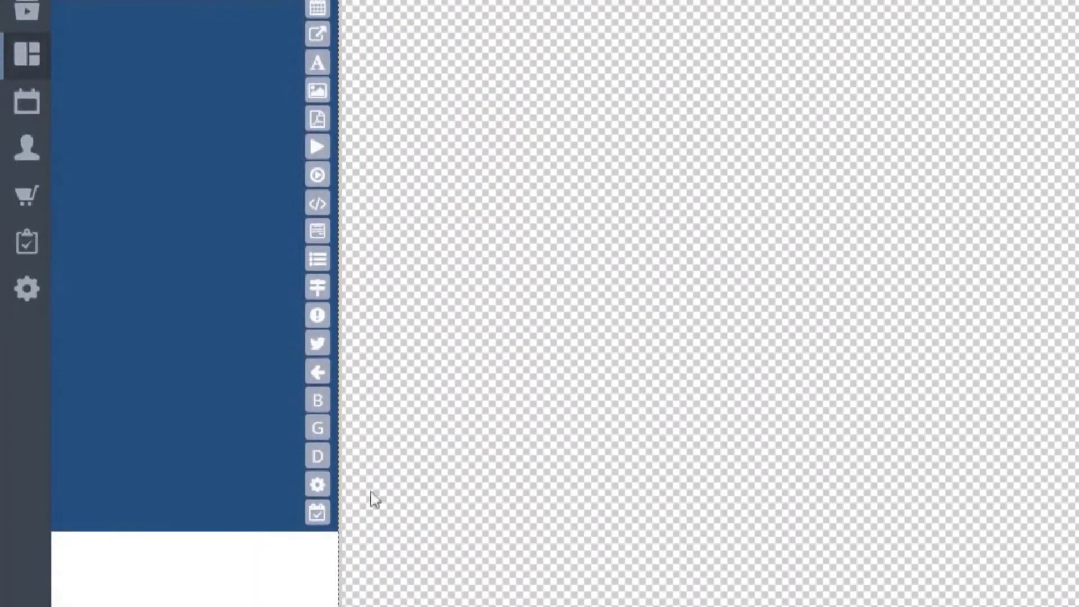
{"action": "left_click", "coordinate": [328, 520]}
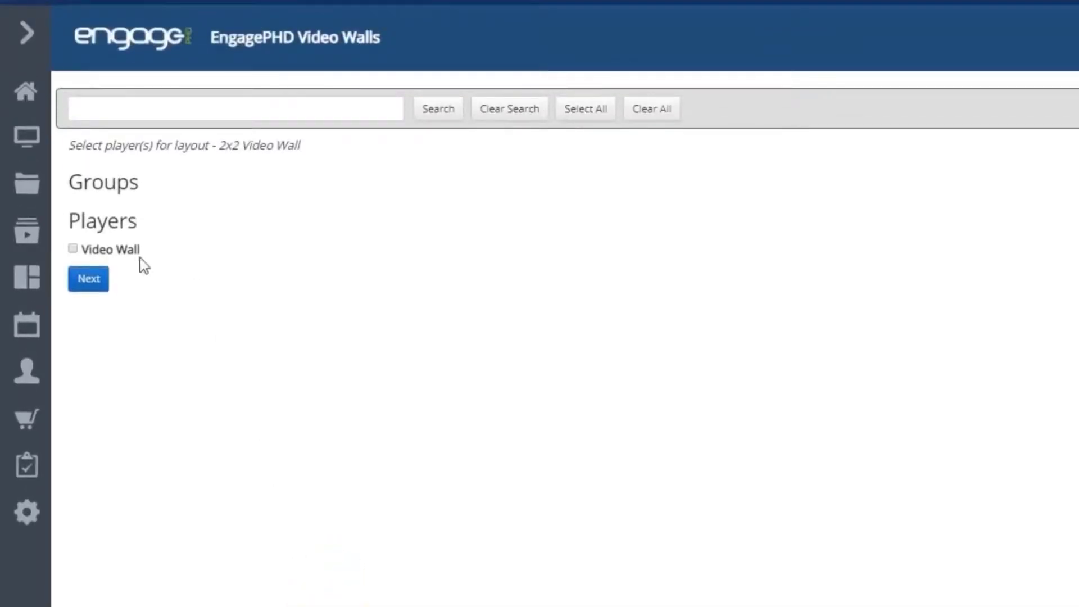
{"action": "left_click", "coordinate": [130, 254]}
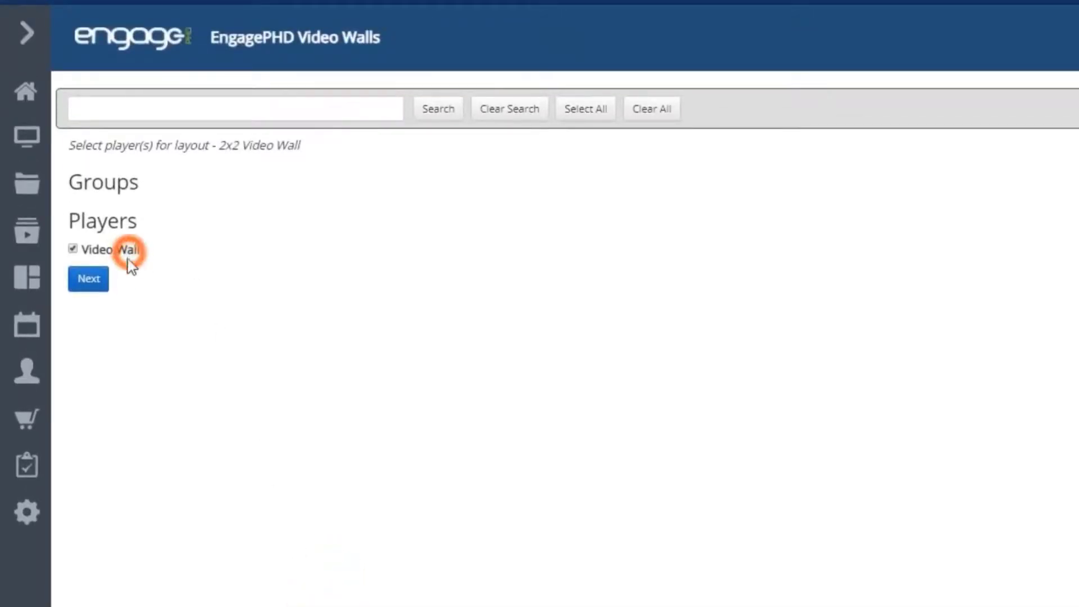
{"action": "left_click", "coordinate": [97, 283]}
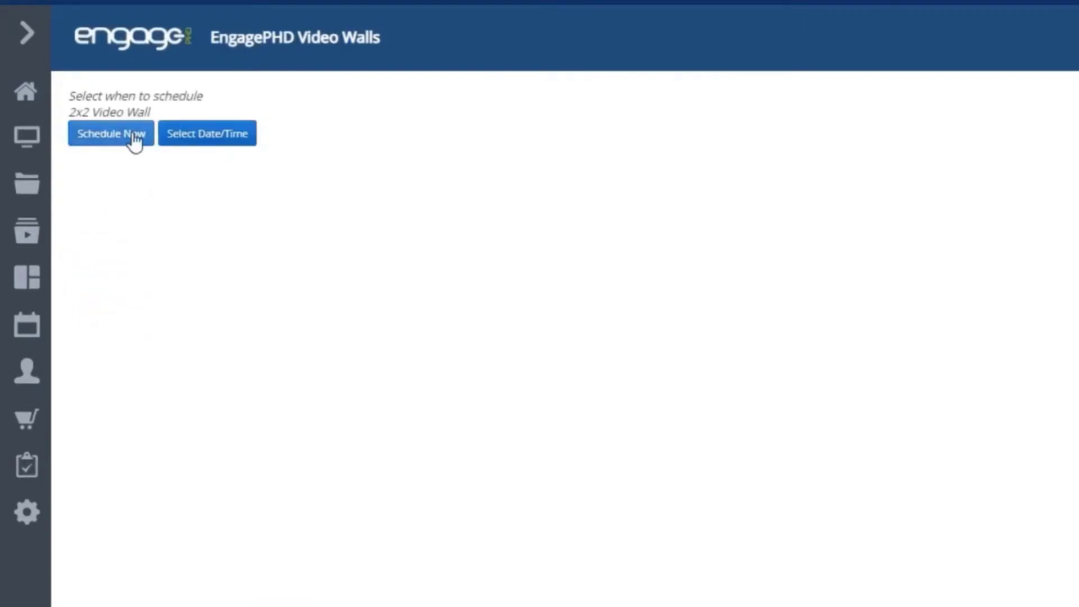
Step: Choose a date-based schedule for the layout, starting 06/24/2019 and ending 06/28/2019
{"action": "left_click", "coordinate": [222, 142]}
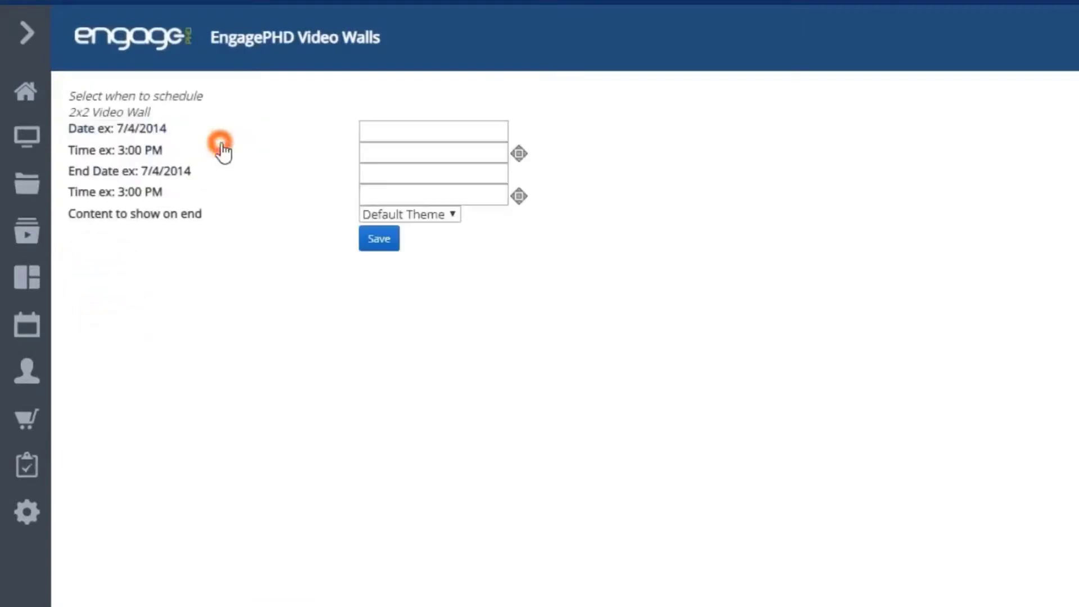
{"action": "left_click", "coordinate": [393, 135]}
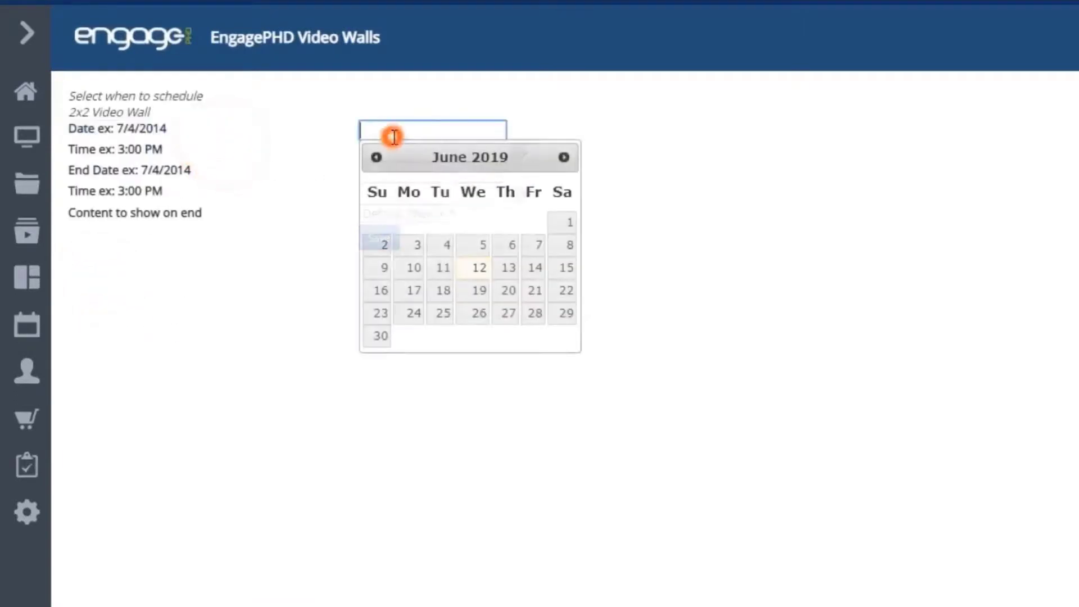
{"action": "left_click", "coordinate": [411, 313]}
{"action": "left_click", "coordinate": [493, 175]}
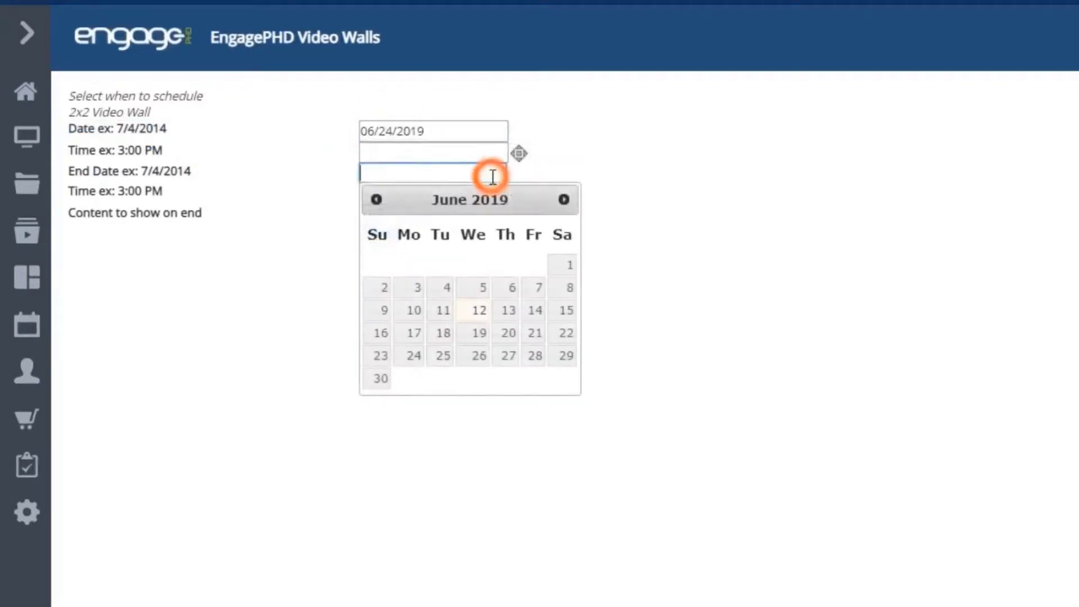
{"action": "left_click", "coordinate": [526, 354]}
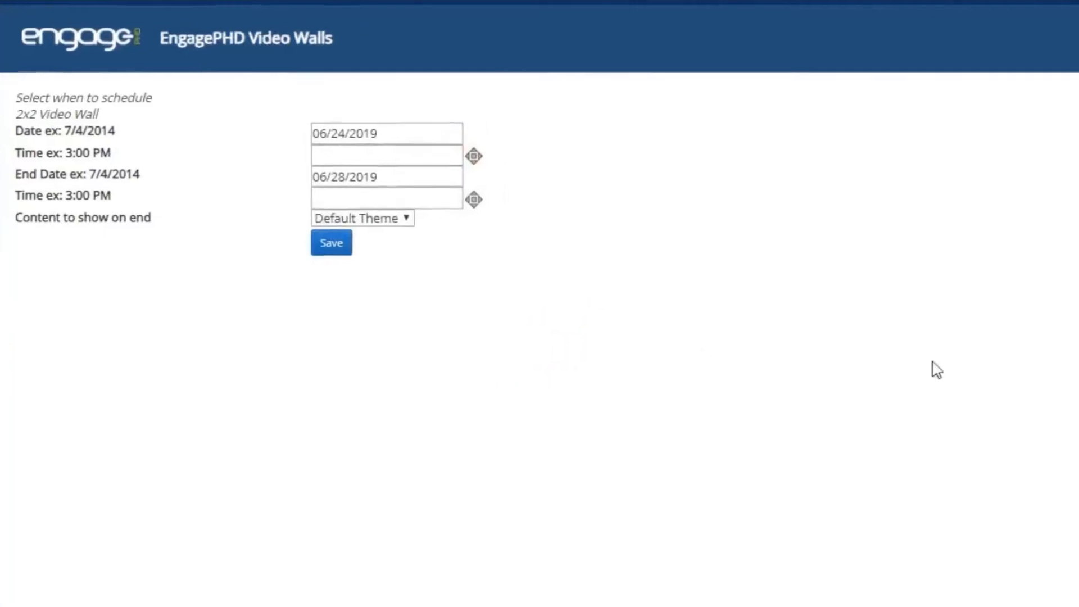
Step: Open the help options to view the available support resources
{"action": "left_click", "coordinate": [939, 53]}
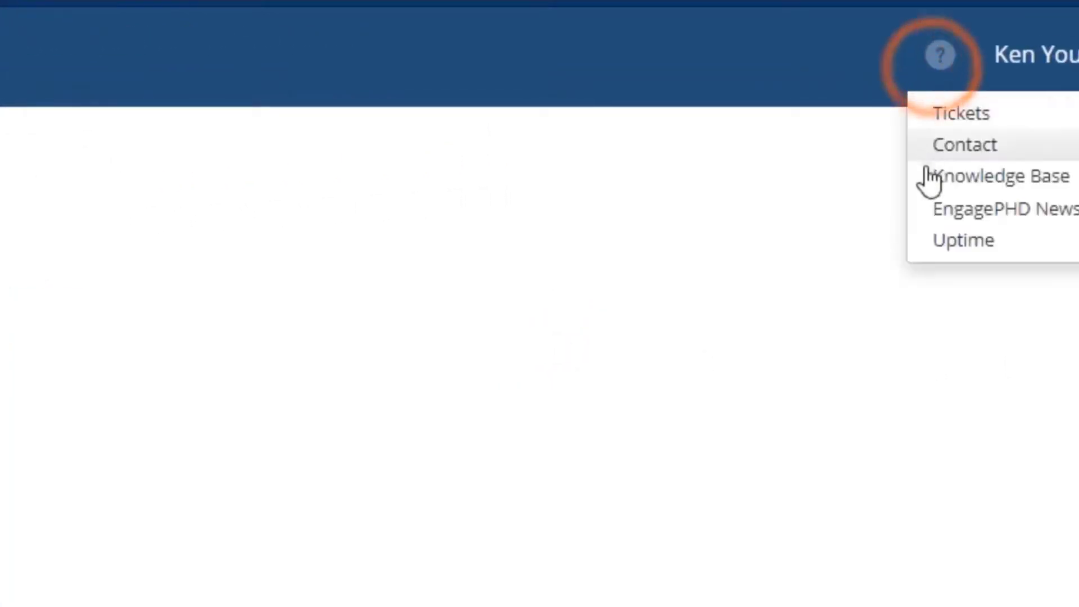